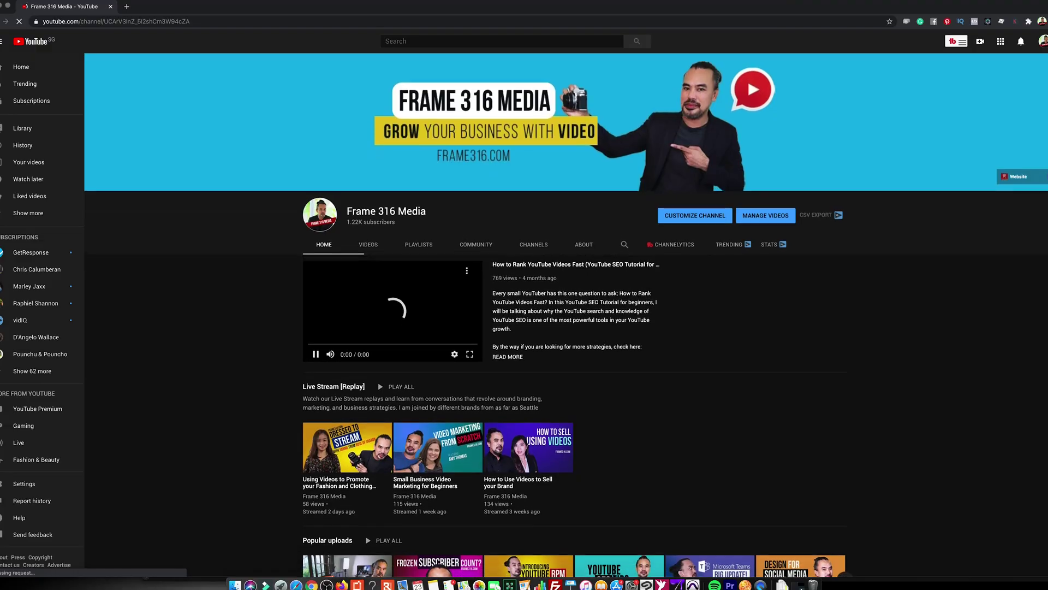
Scroll down the Layout tab's featured sections and remove the Uploads section
scroll(565, 315, "down", 3)
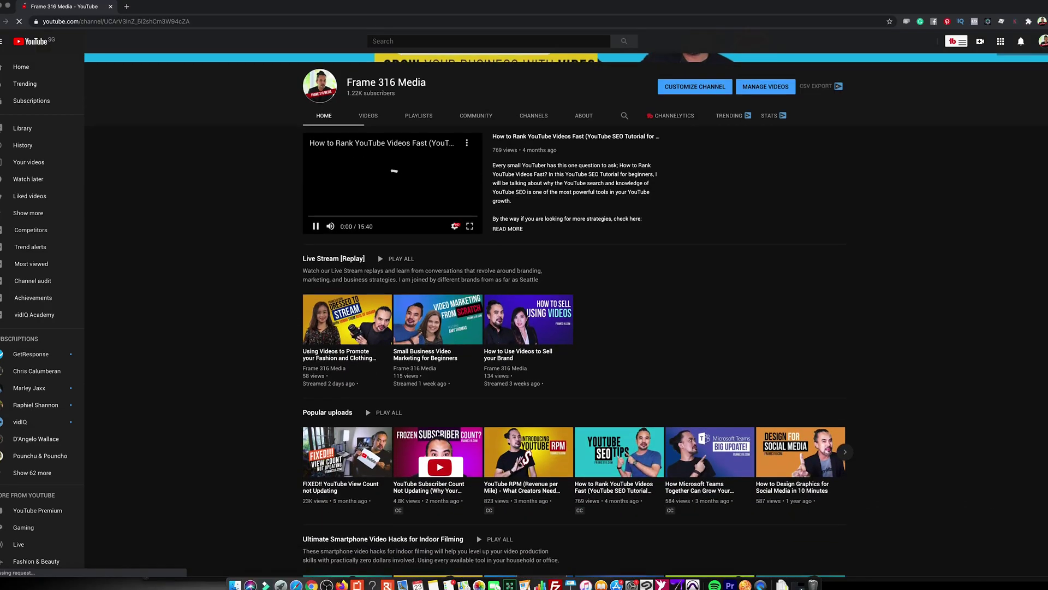
scroll(566, 315, "down", 4)
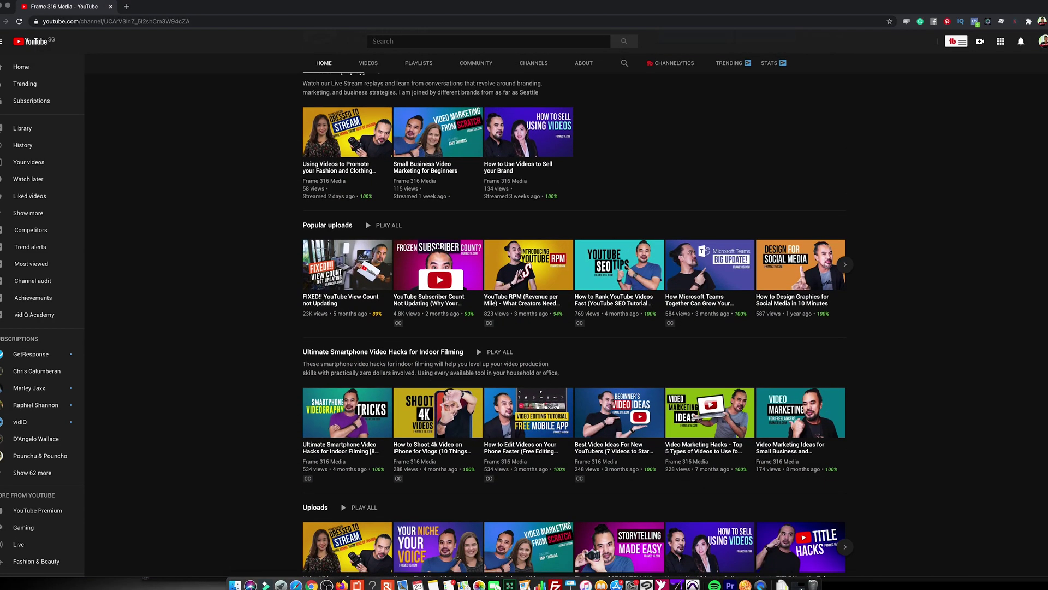
scroll(565, 315, "down", 3)
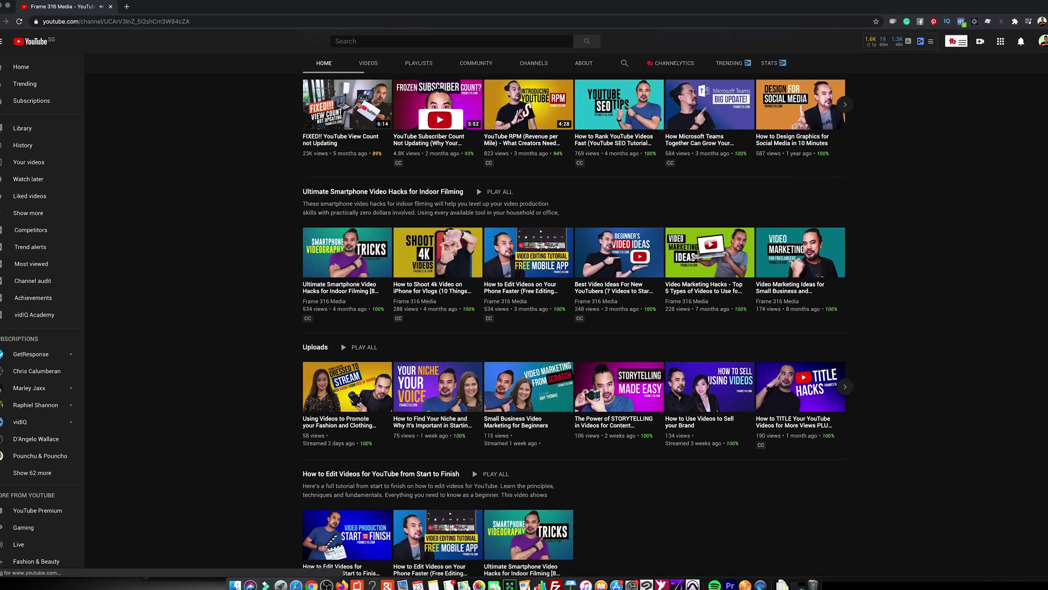
scroll(441, 536, "down", 4)
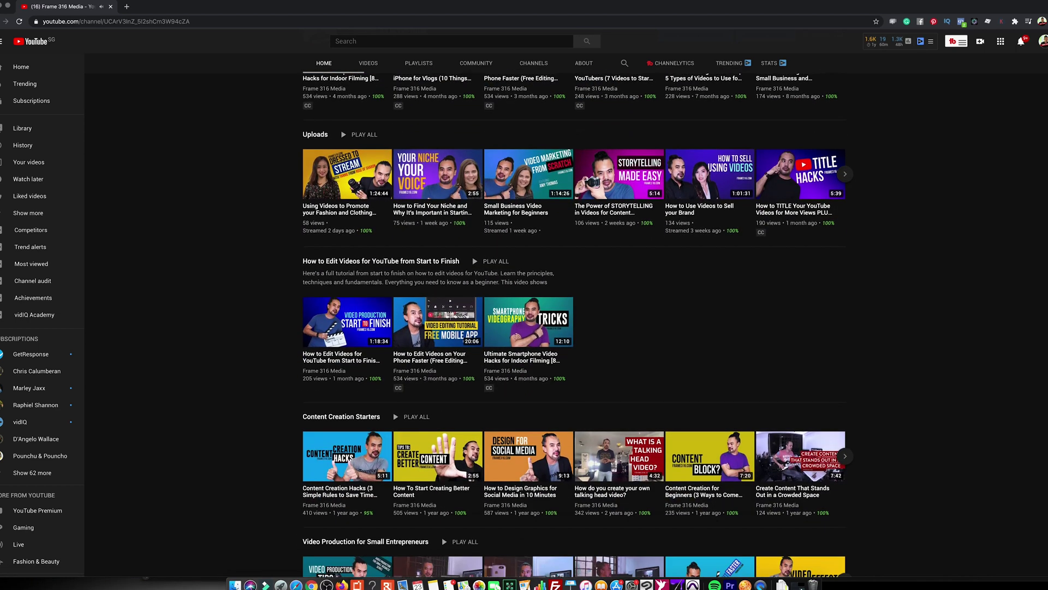
scroll(441, 536, "down", 5)
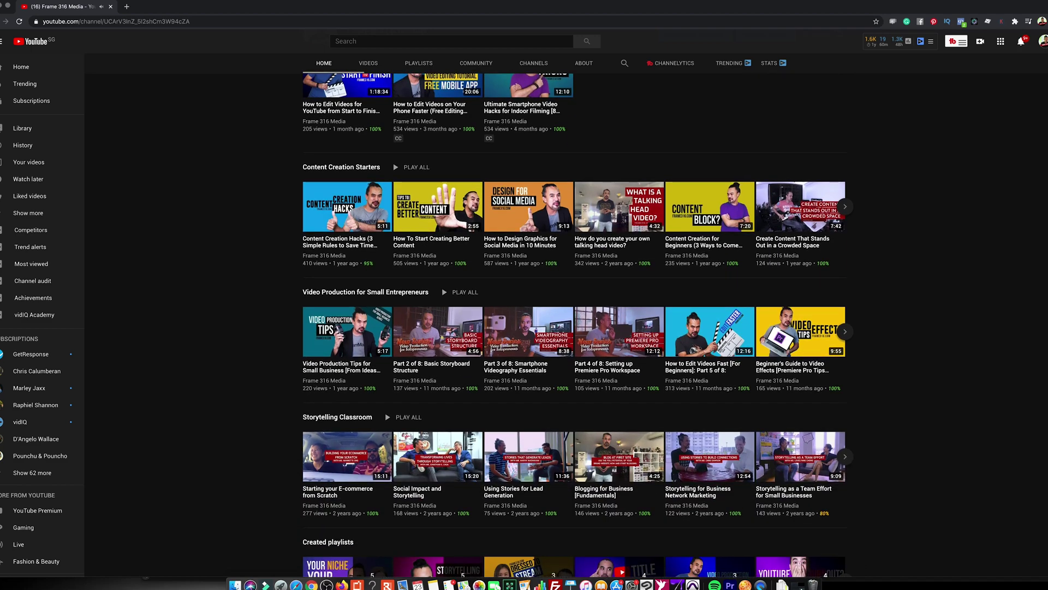
scroll(577, 325, "down", 2)
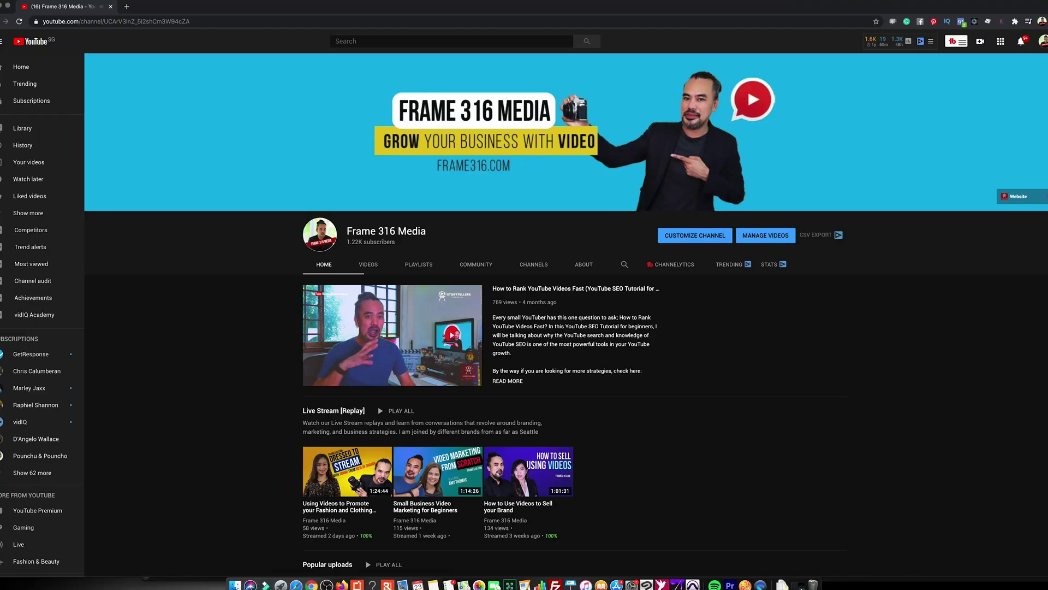
scroll(566, 315, "down", 3)
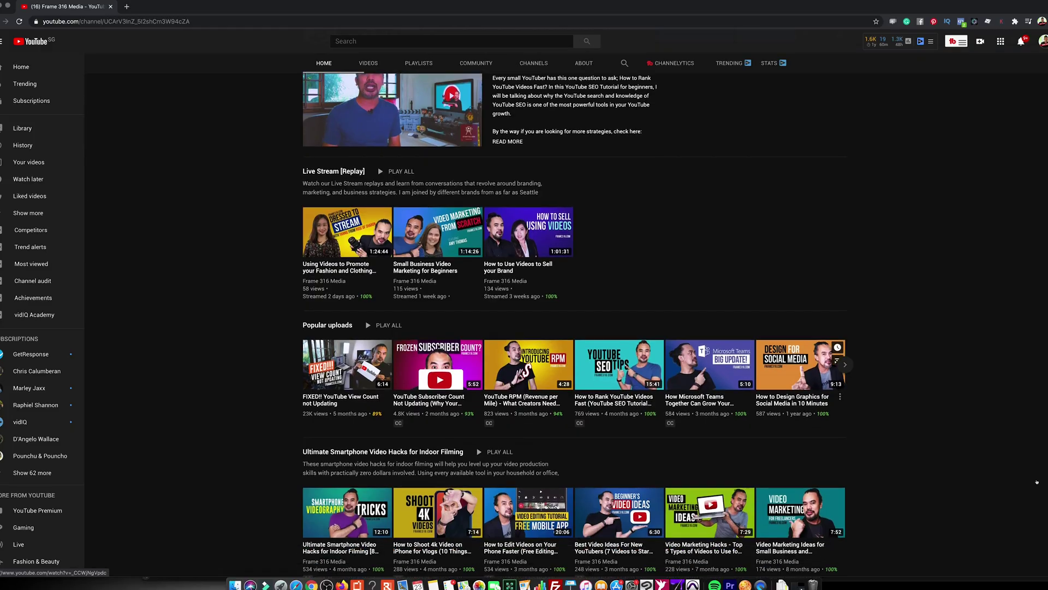
scroll(1039, 483, "down", 4)
scroll(1040, 483, "down", 3)
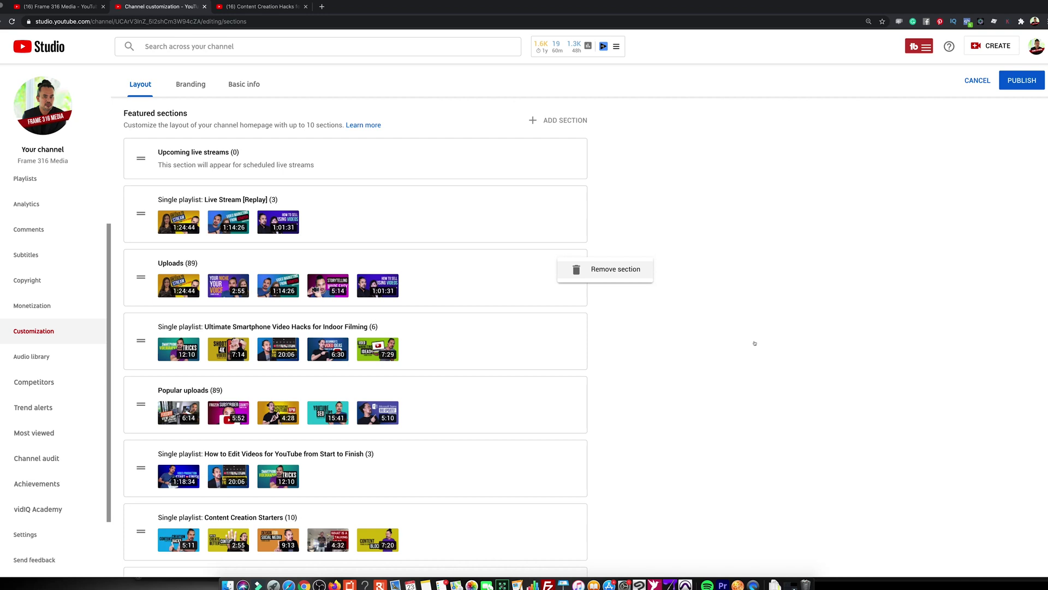
left_click(753, 342)
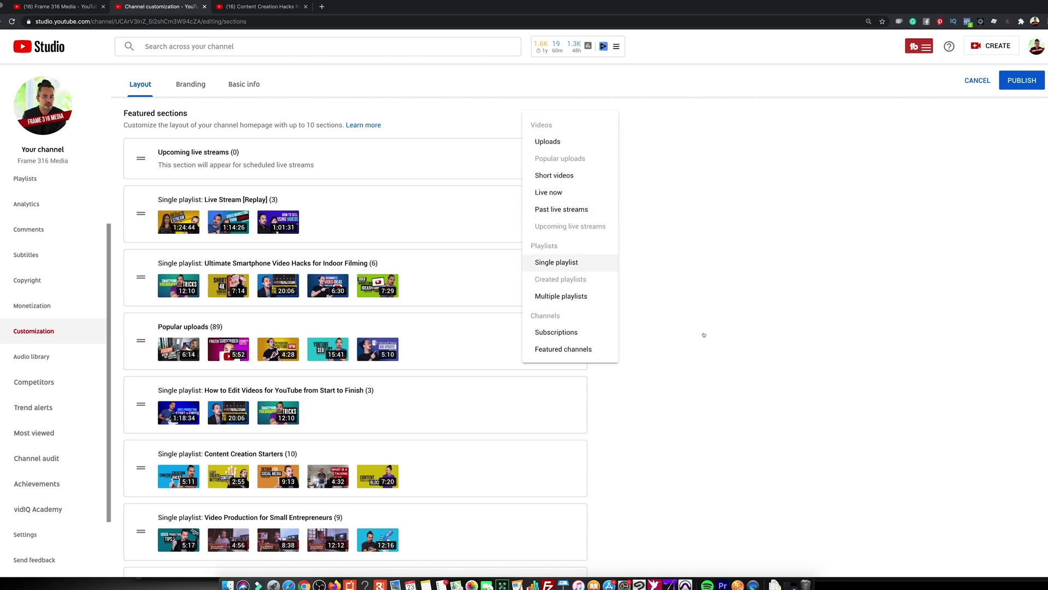
scroll(762, 337, "down", 8)
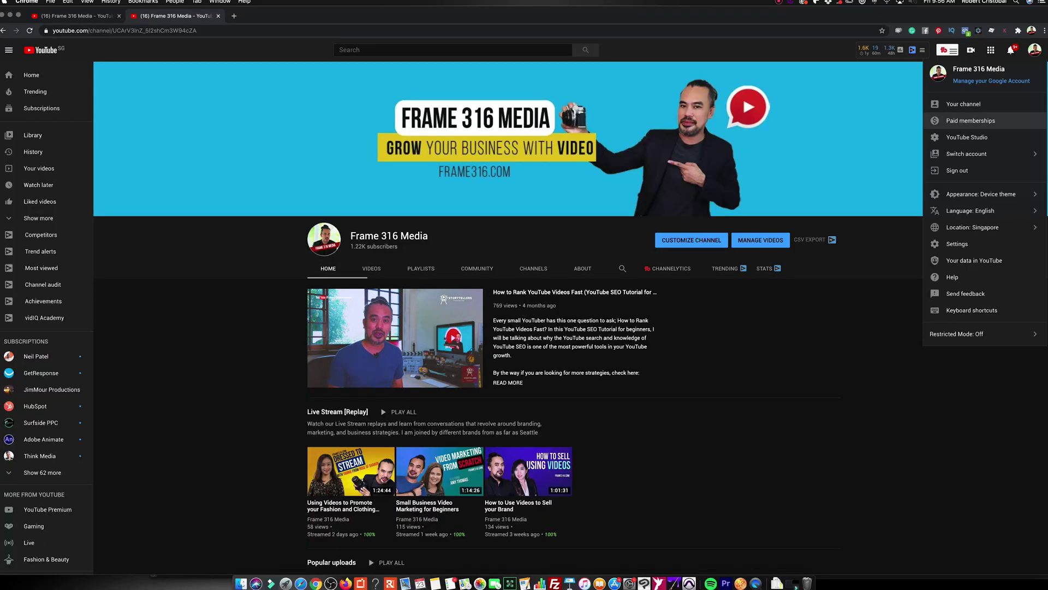
Go from the channel page to Studio's Channel customization Layout tab
left_click(961, 138)
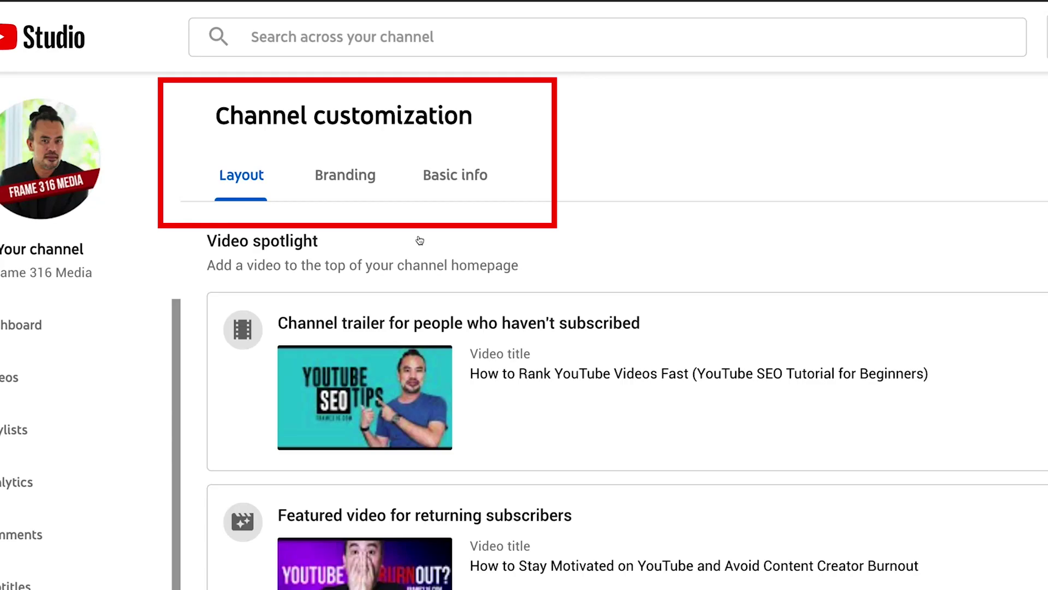
Look over the Branding and Basic info tabs, then go back to the Layout tab
left_click(204, 120)
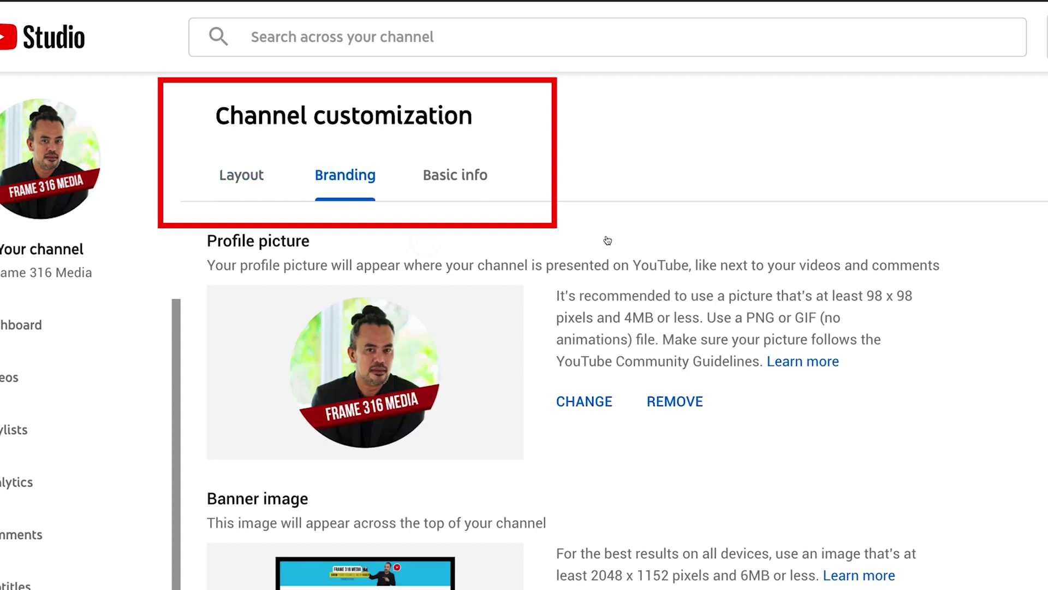
left_click(456, 175)
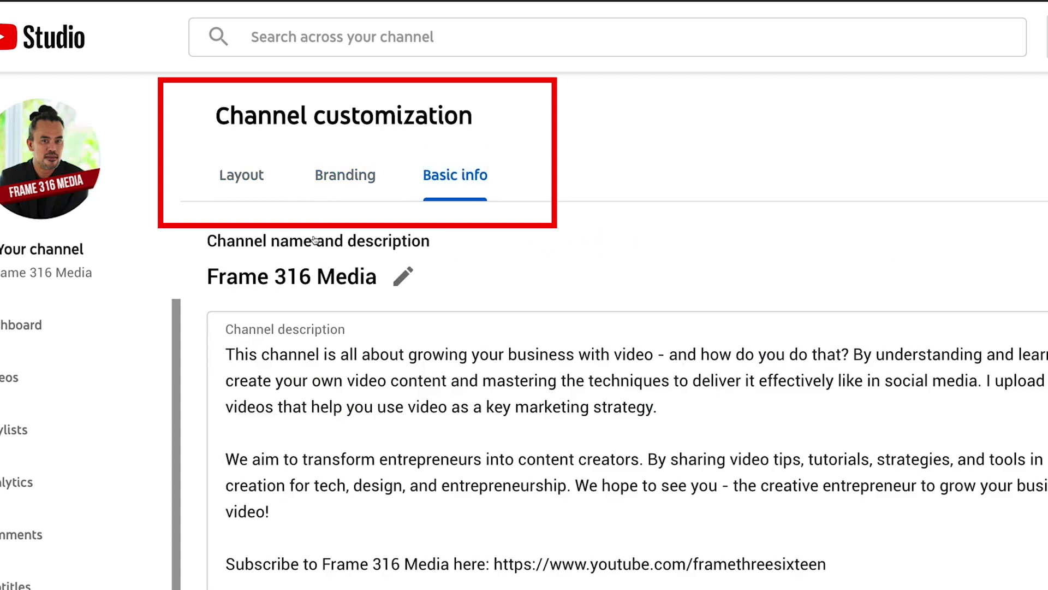
left_click(241, 175)
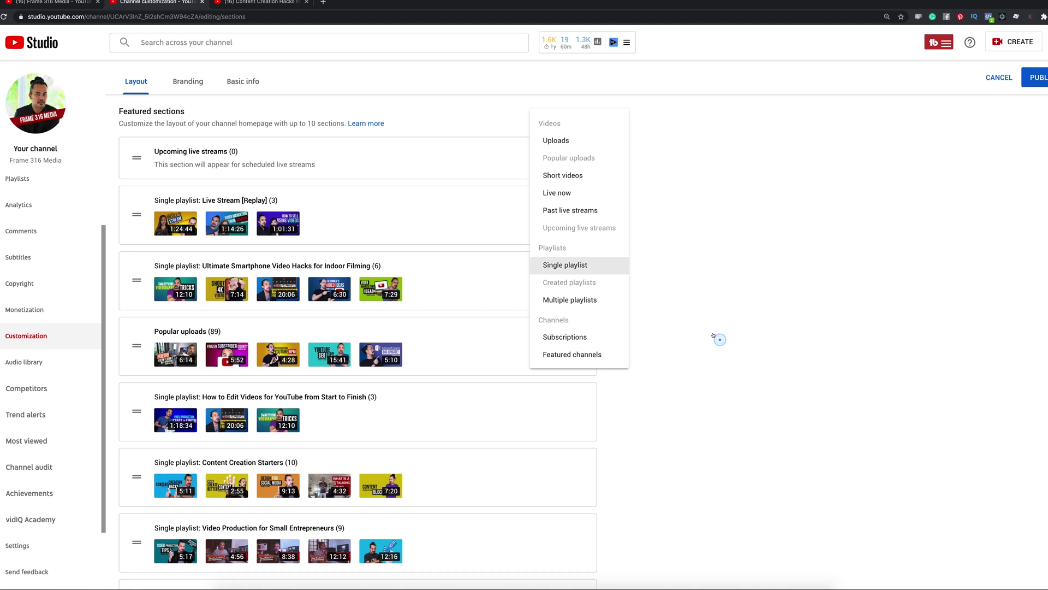
Add the Video Marketing Hacks playlist, then drag Uploads and Ultimate Smartphone Video Hacks under Live Stream [Replay]
scroll(776, 342, "down", 8)
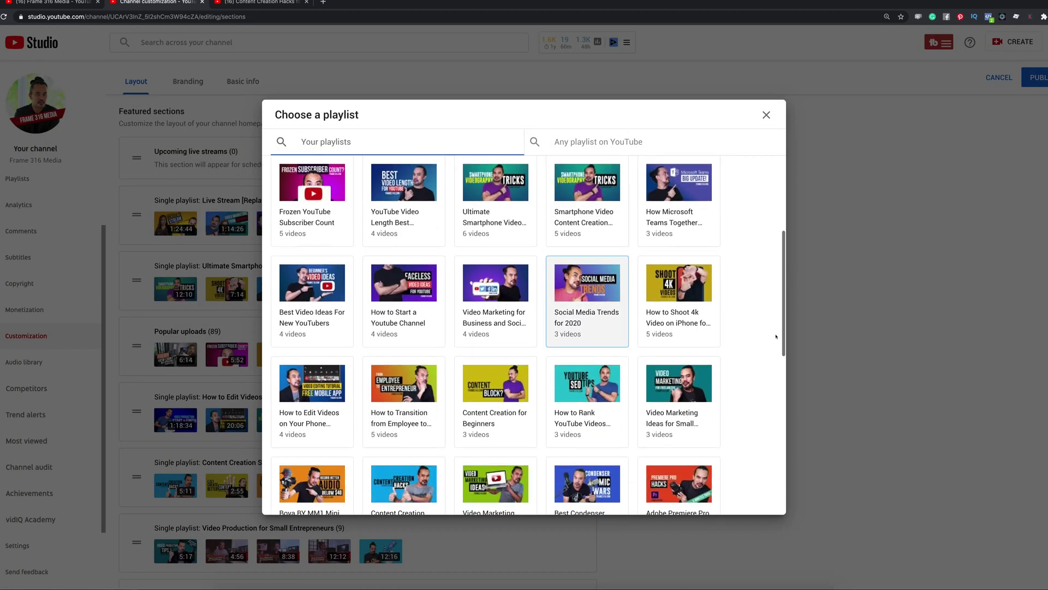
left_click(495, 284)
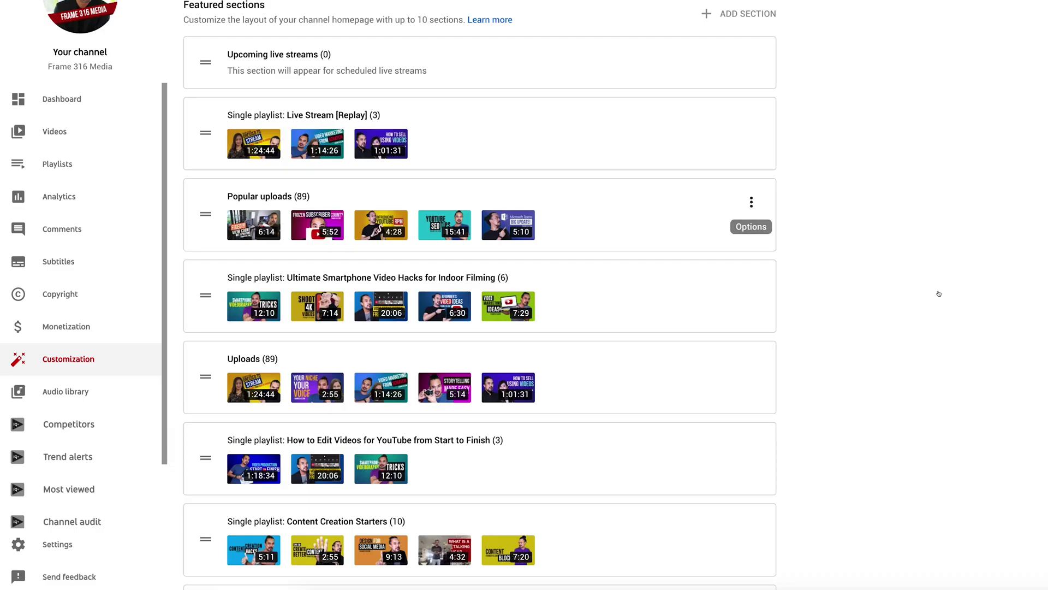
left_click(752, 202)
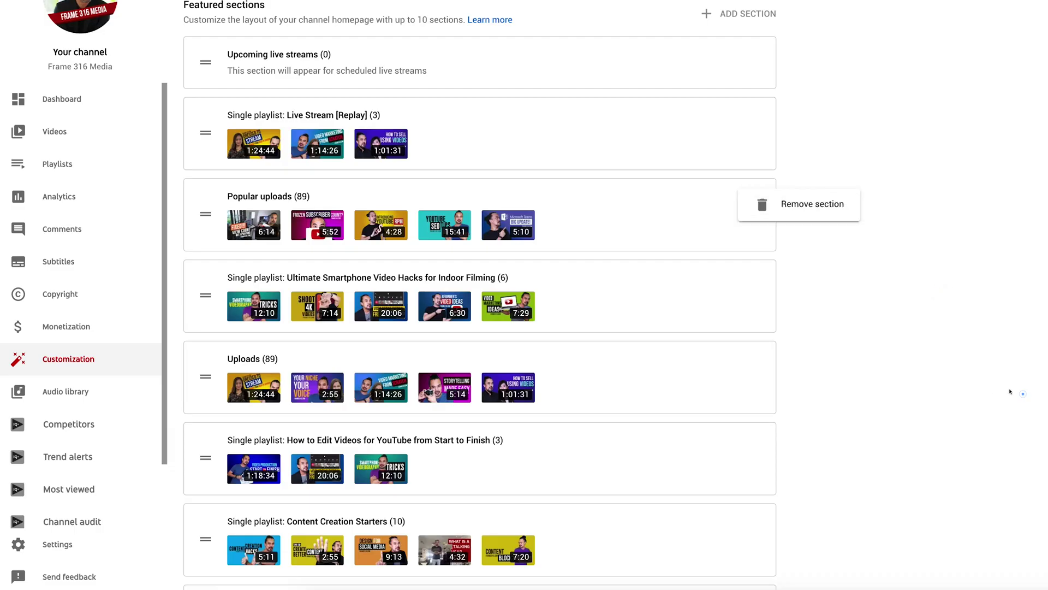
key("Return")
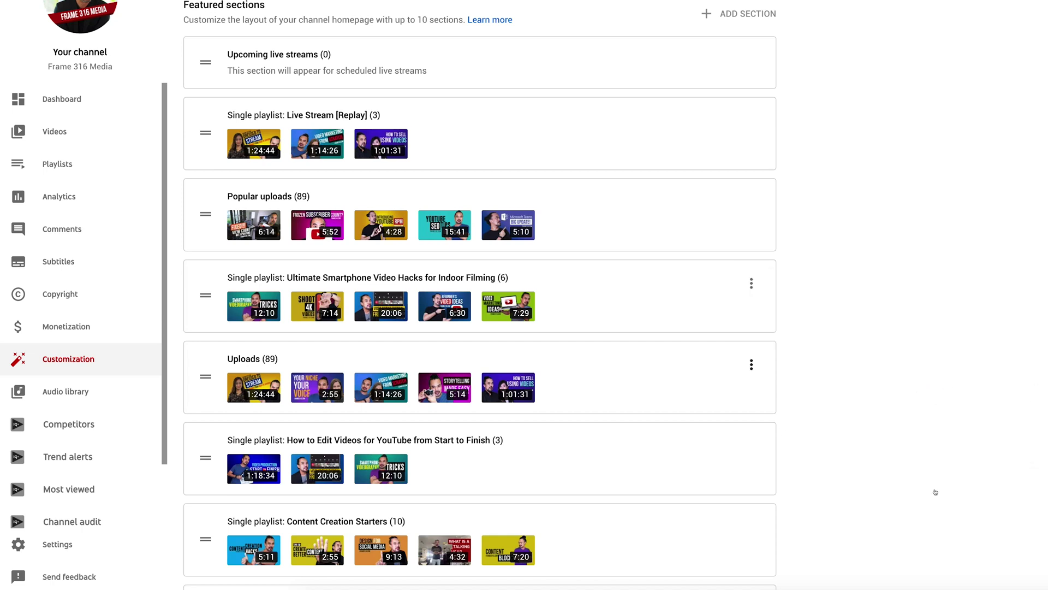
key("Return")
left_click_drag(254, 458, 244, 244)
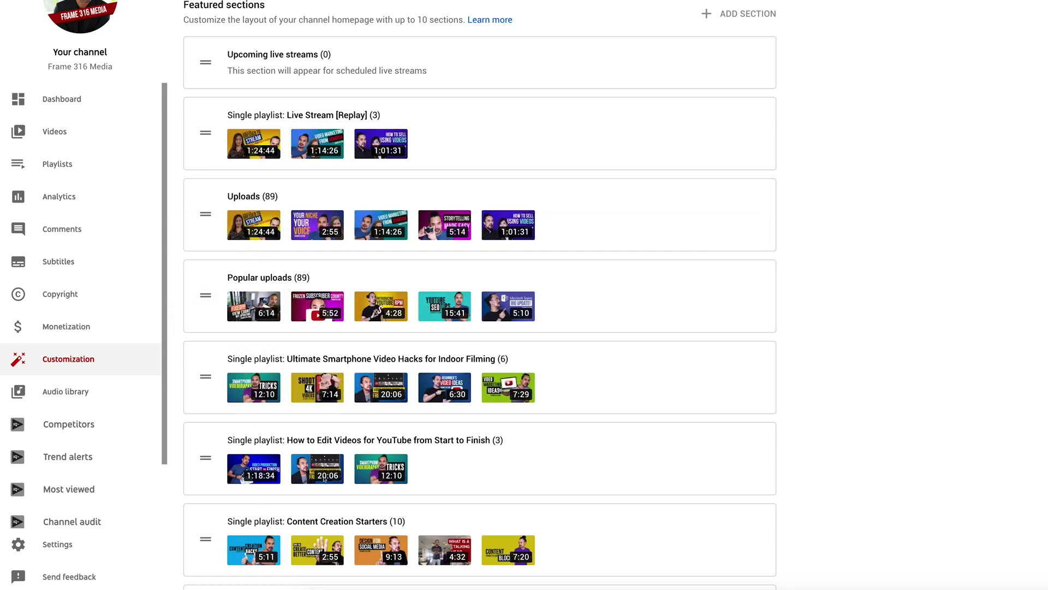
left_click_drag(205, 376, 206, 243)
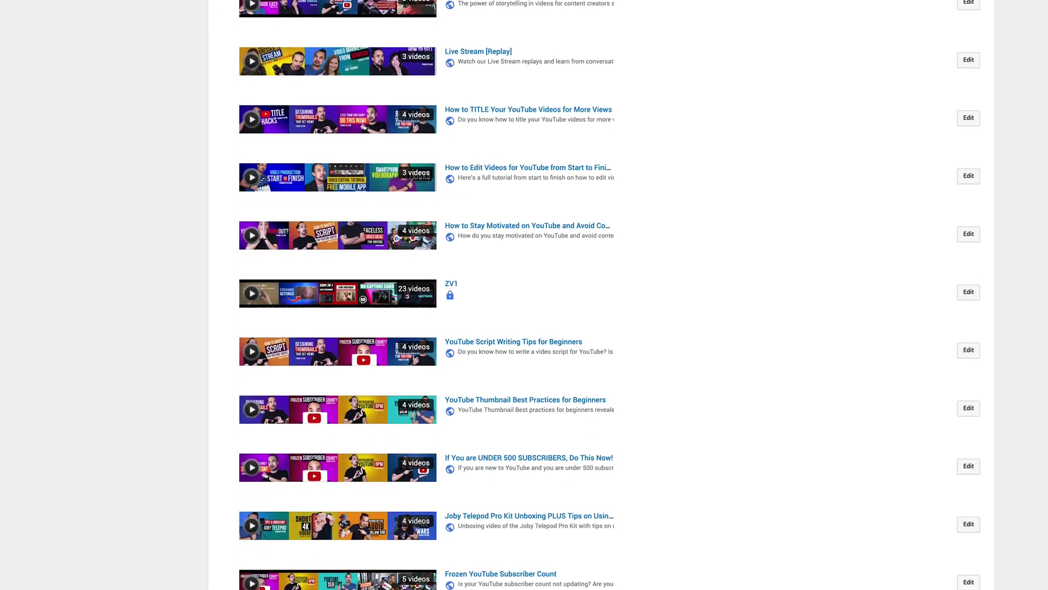
scroll(609, 295, "down", 2)
scroll(609, 295, "down", 6)
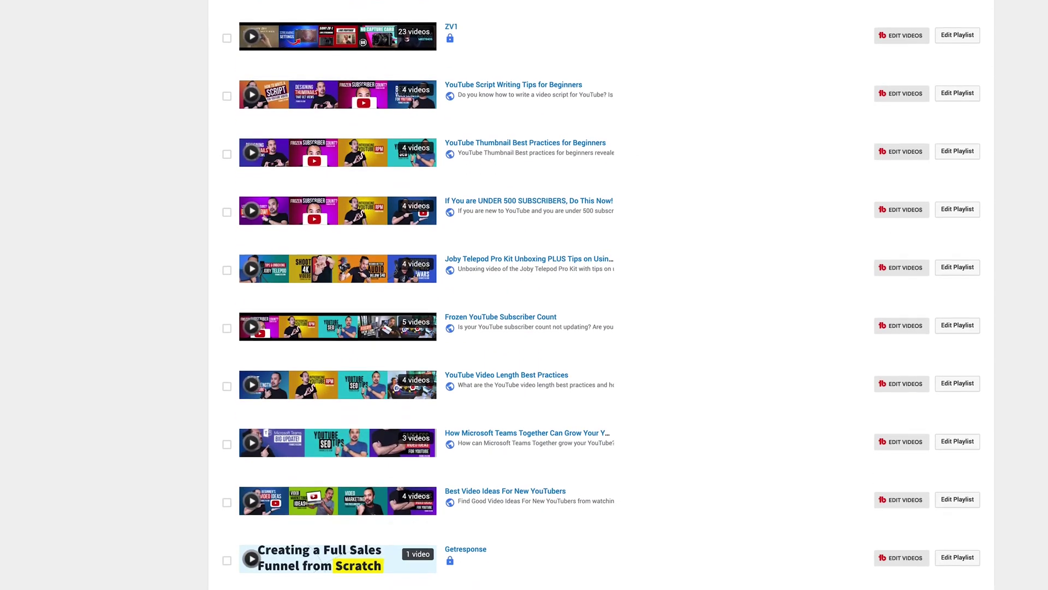
scroll(610, 294, "down", 8)
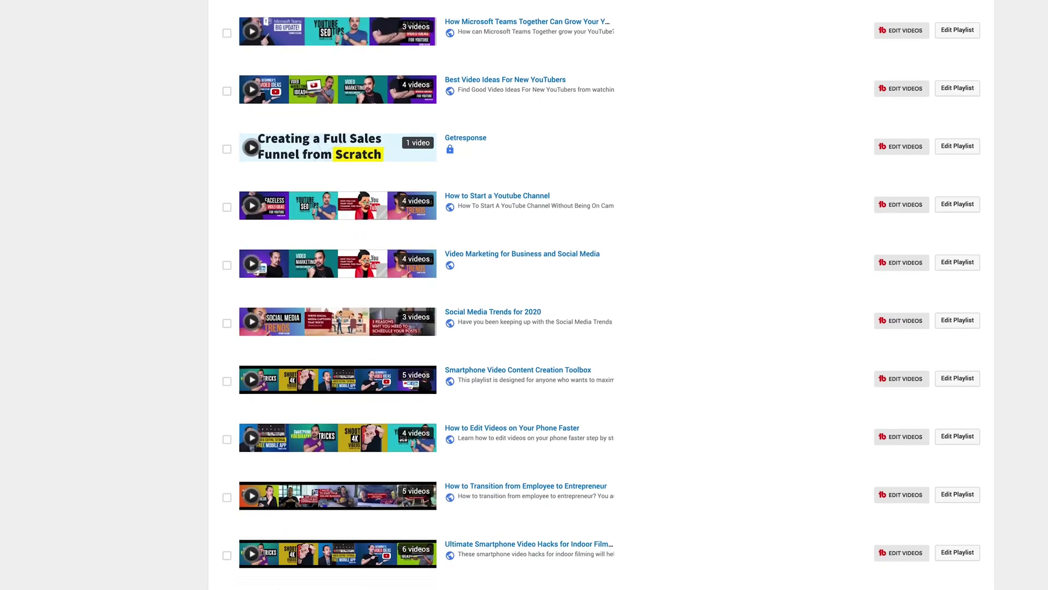
scroll(609, 295, "down", 7)
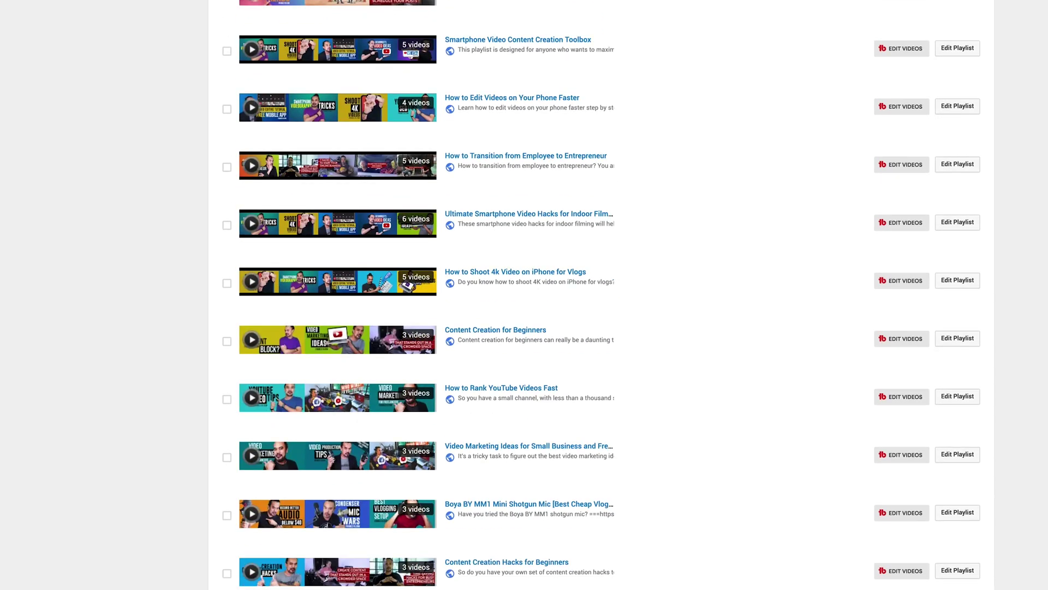
scroll(807, 325, "down", 3)
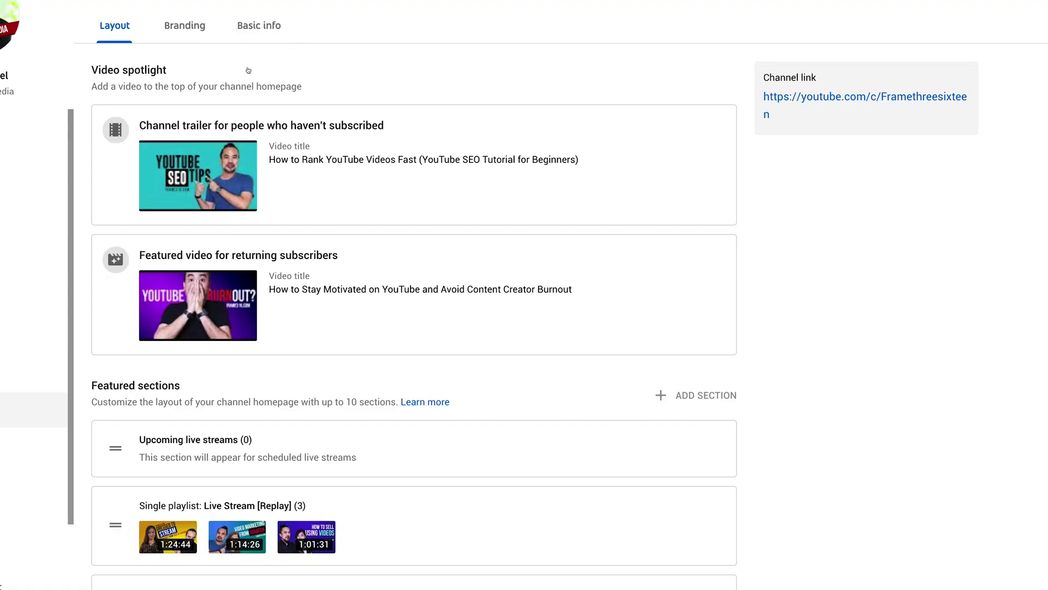
Show the Branding settings with the profile picture, banner image and video watermark
left_click(185, 25)
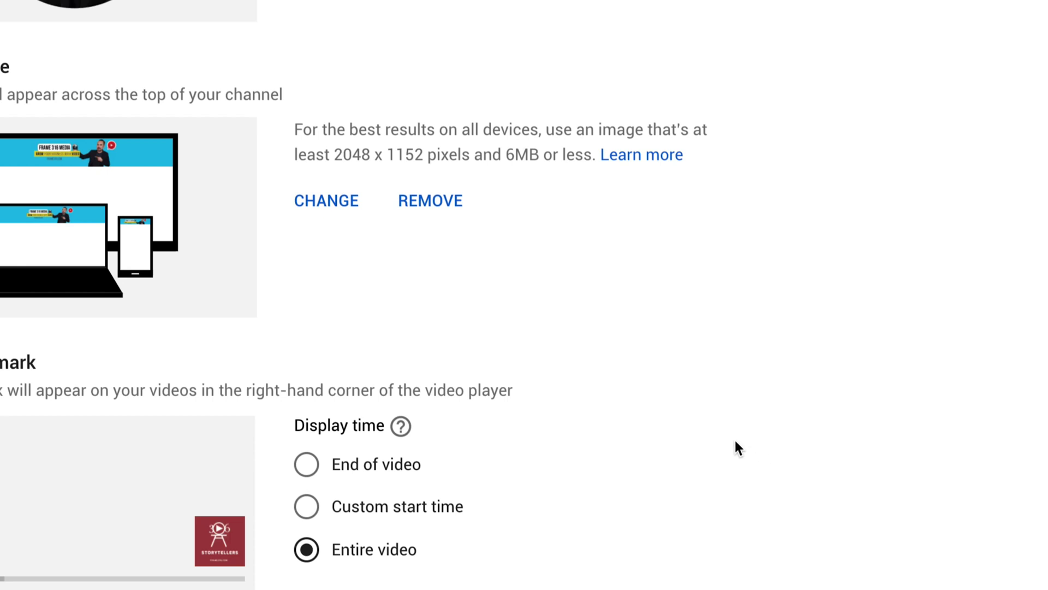
Try the End of video and Custom start options, keep Entire video, then view Basic info
left_click(307, 464)
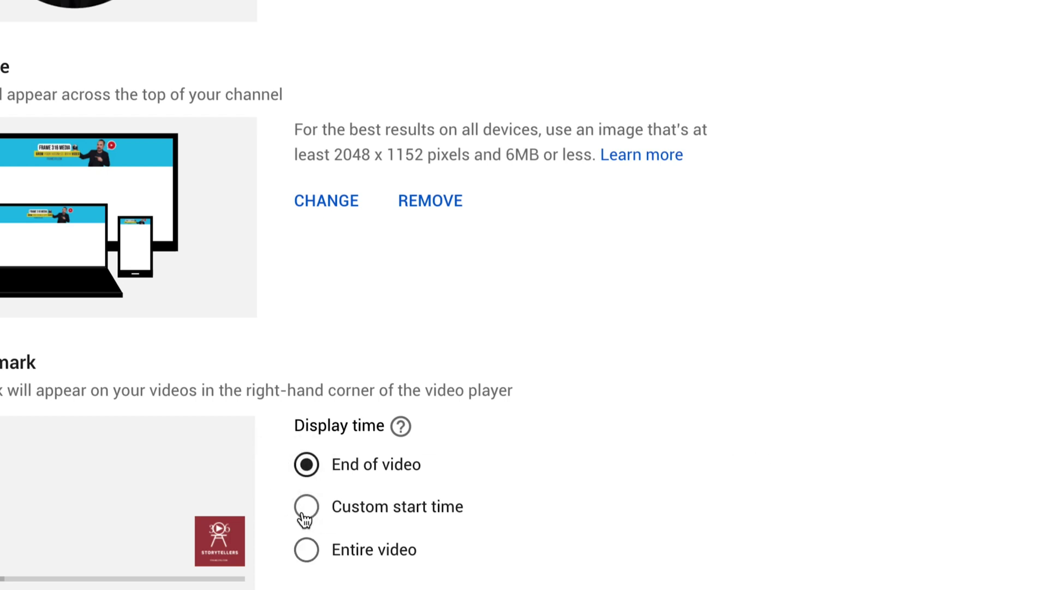
left_click(305, 509)
left_click(307, 548)
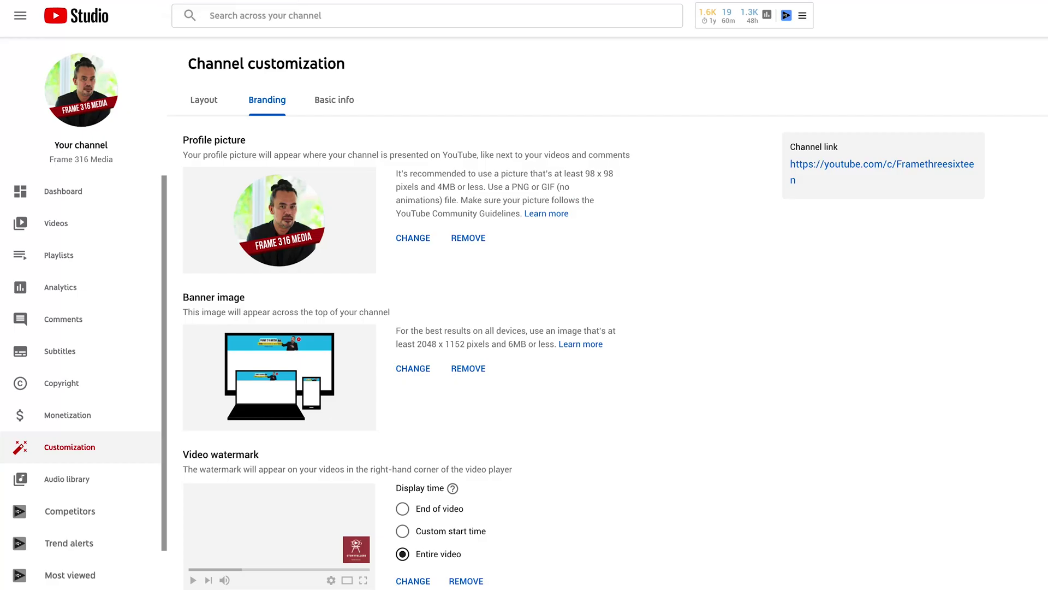
left_click(334, 99)
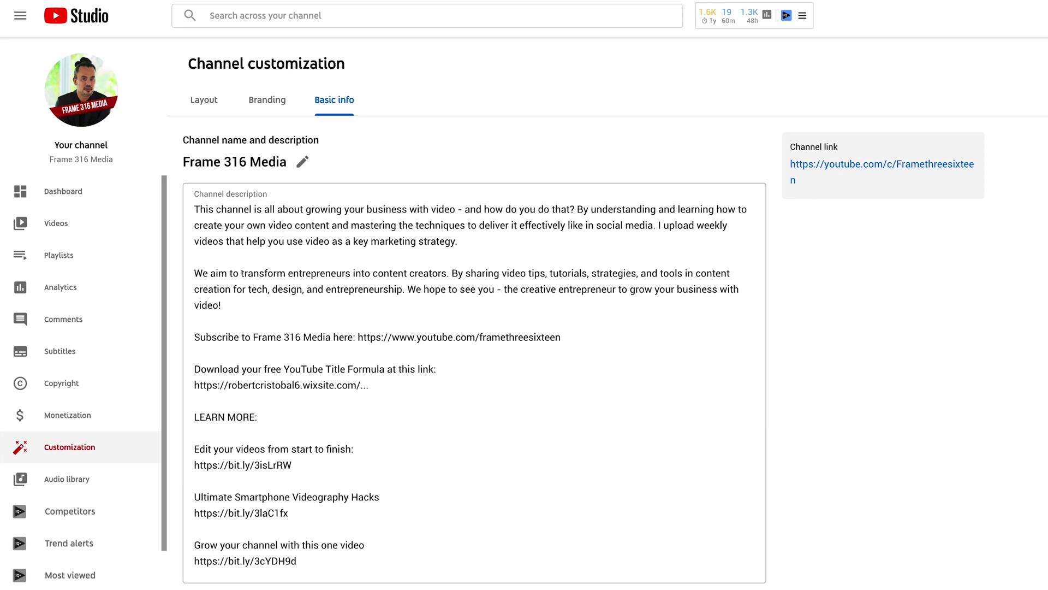
left_click_drag(195, 209, 478, 224)
left_click_drag(649, 296, 576, 209)
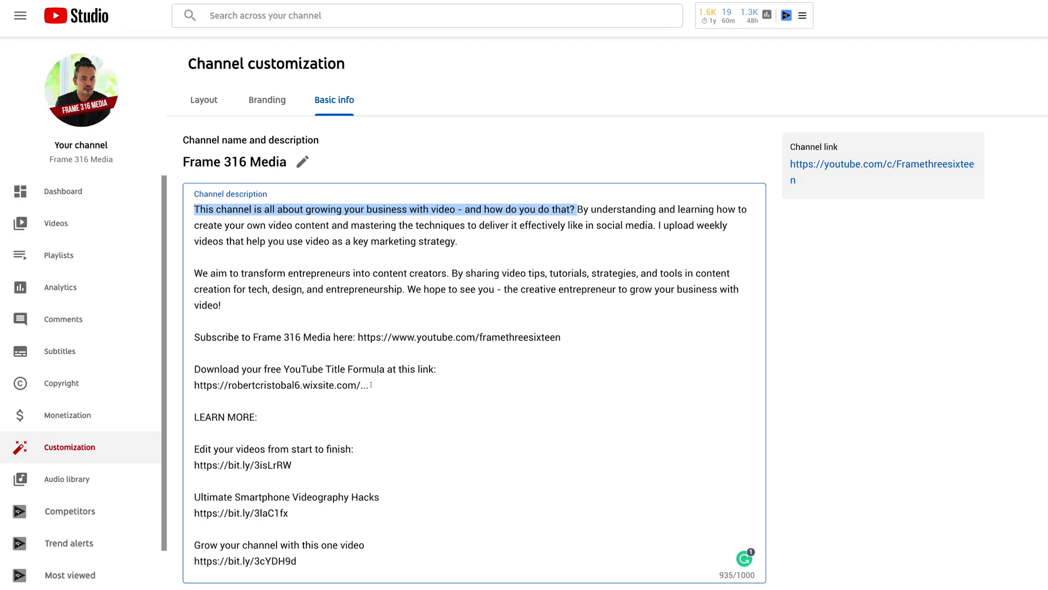
scroll(334, 534, "down", 6)
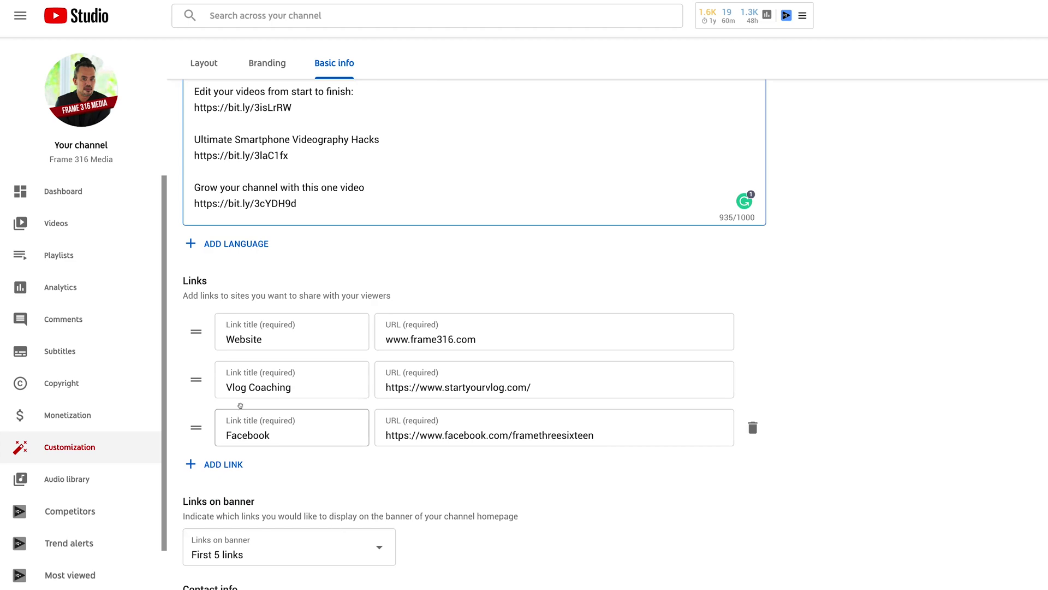